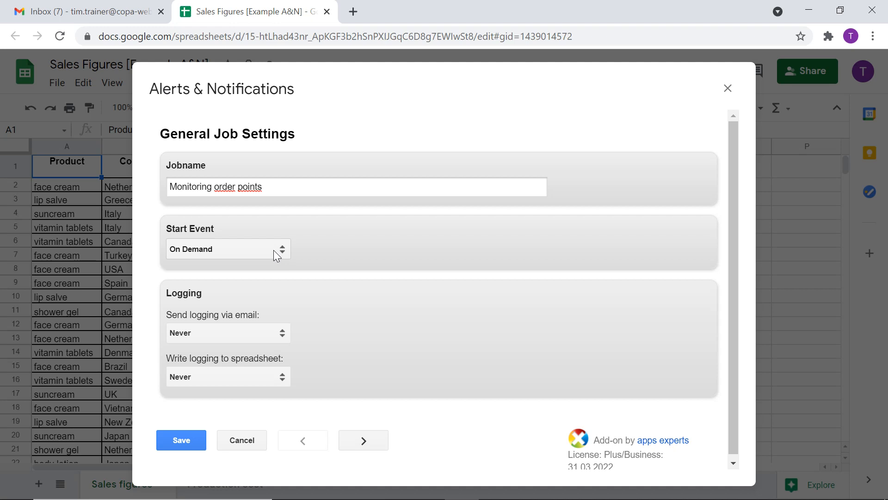
- Set the job's start event to On Demand and proceed to the data source settings
left_click(273, 250)
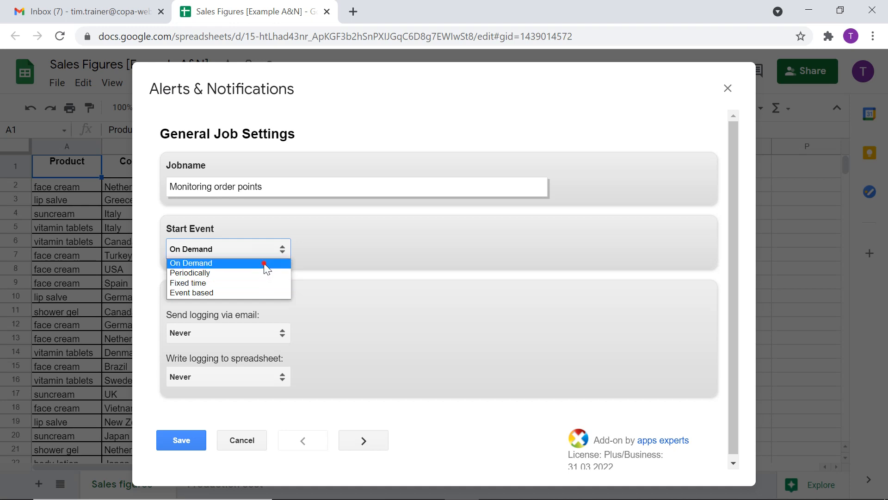
left_click(263, 263)
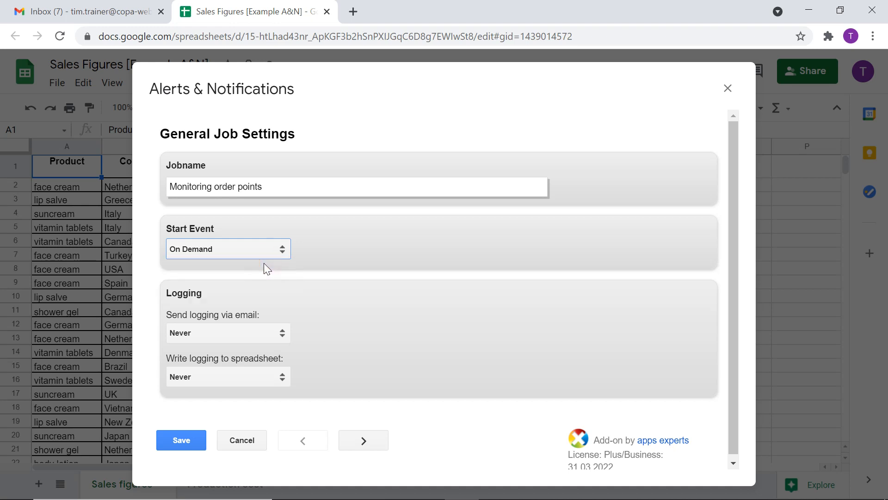
left_click(364, 440)
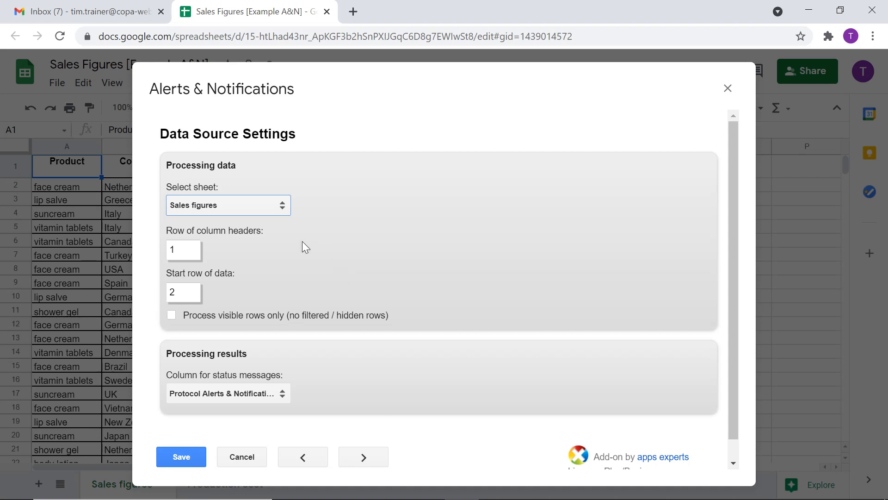
- Choose the Sales figures sheet as the job's data source and proceed to the filter settings
left_click(284, 209)
left_click(274, 223)
left_click(363, 452)
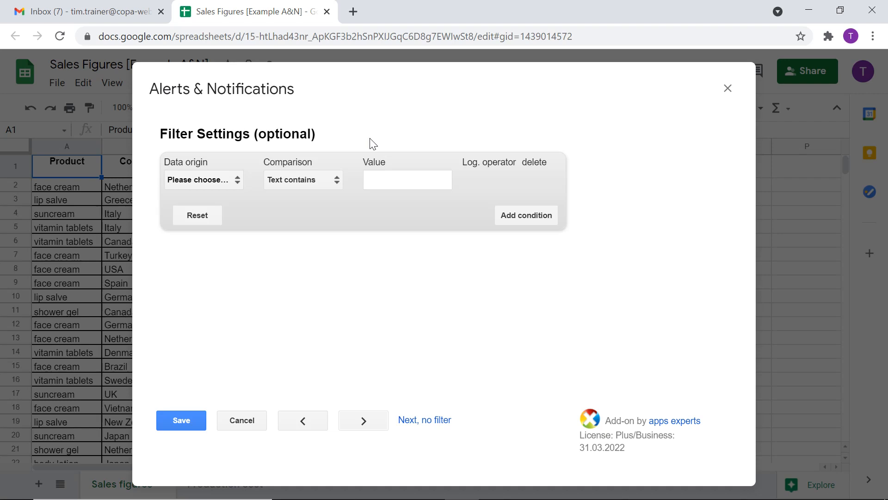
- Define a filter condition for No of units with Value less and 50, and proceed to the action settings
left_click(228, 178)
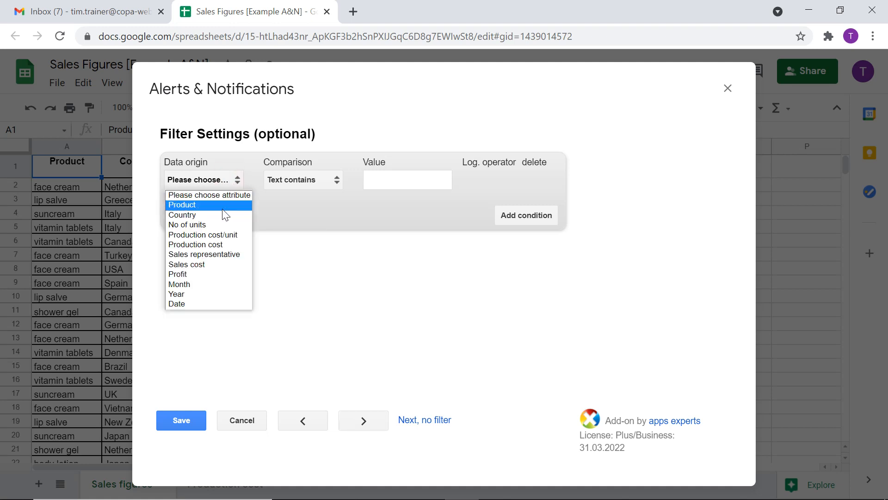
left_click(217, 224)
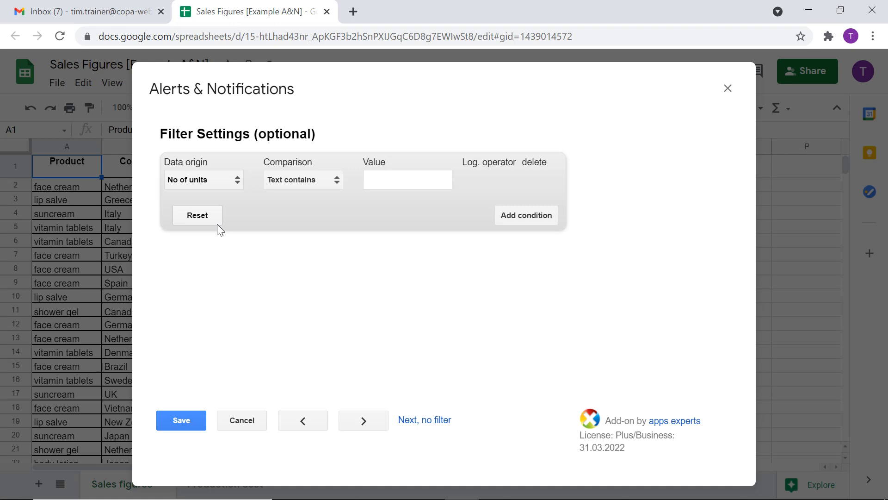
left_click(312, 178)
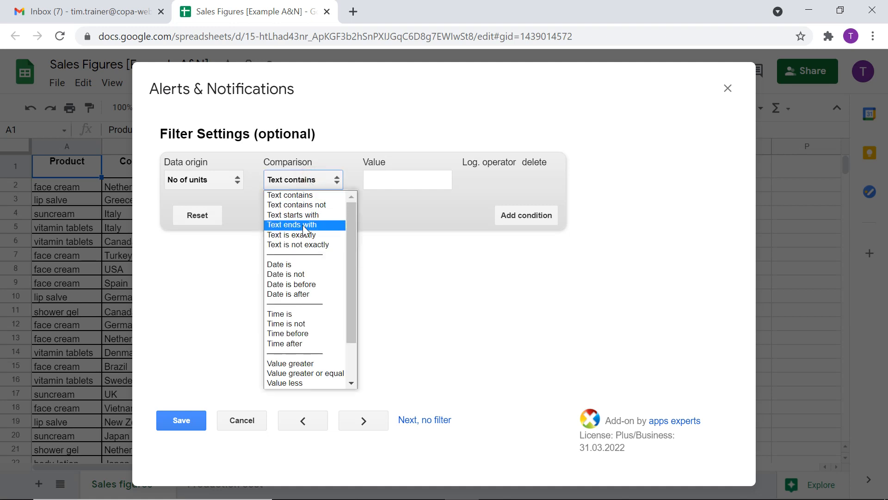
scroll(290, 319, "down", 2)
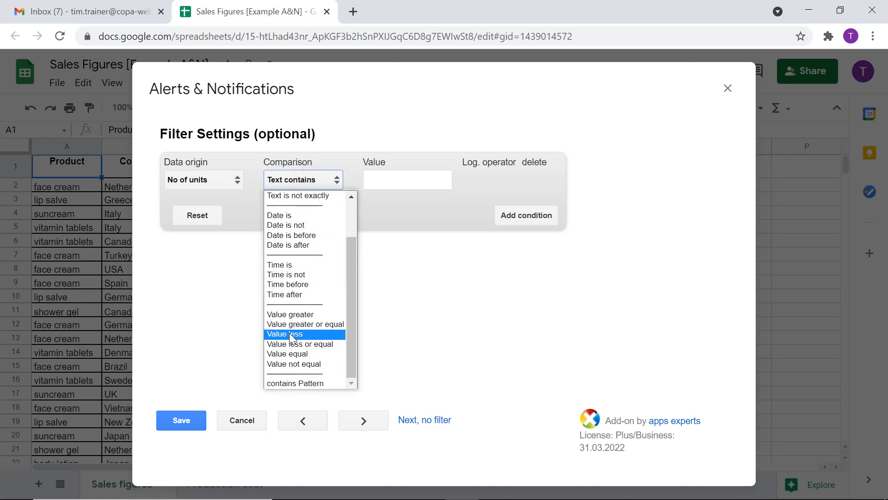
left_click(290, 334)
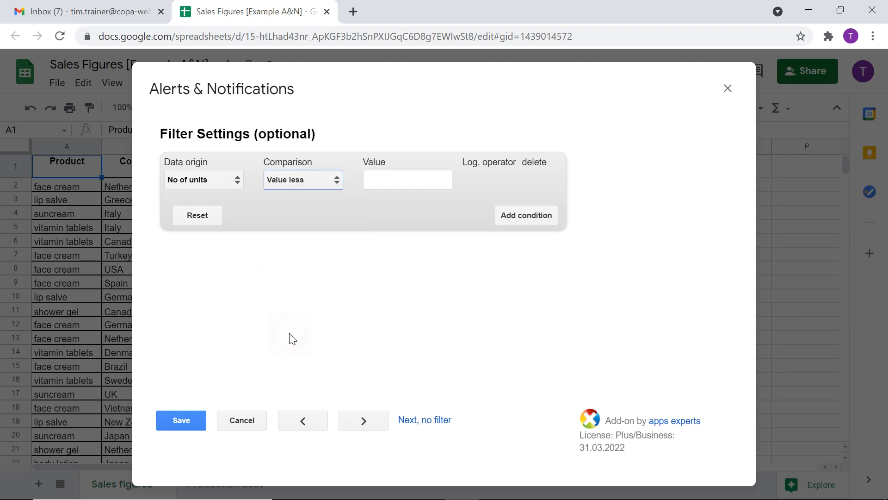
left_click(428, 186)
type("50")
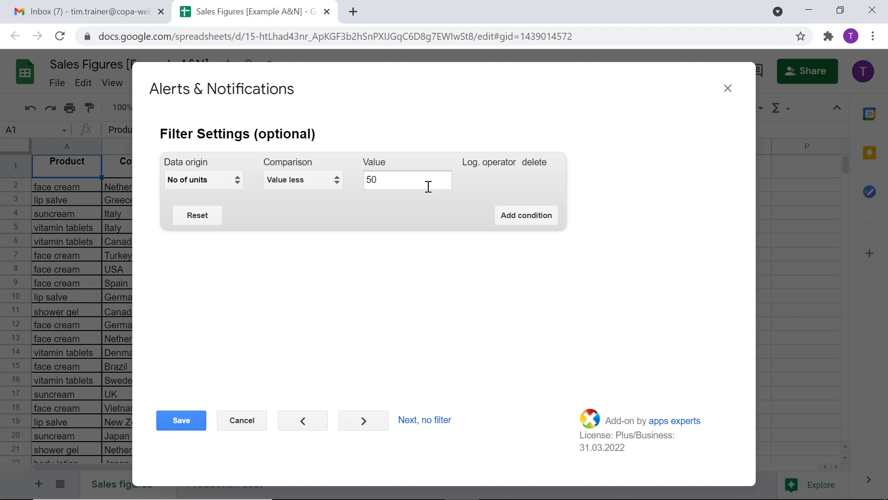
left_click(365, 421)
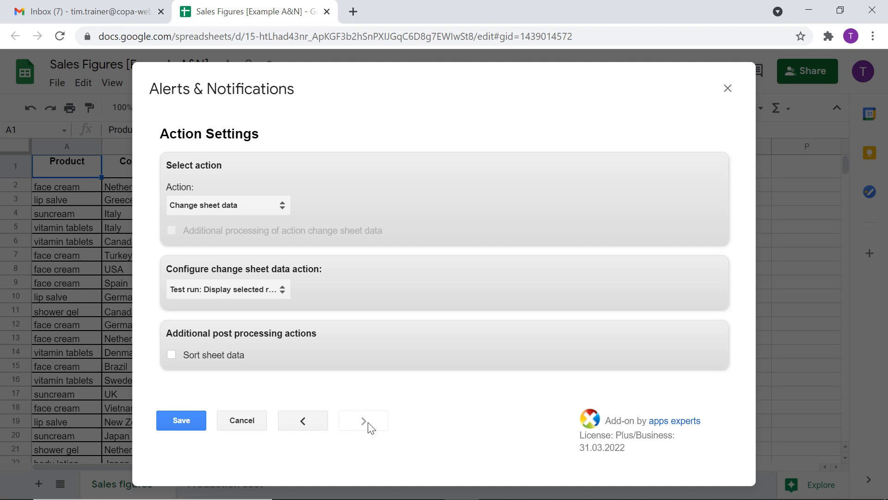
- Configure the Change sheet data action to change the row background color to pink
left_click(270, 212)
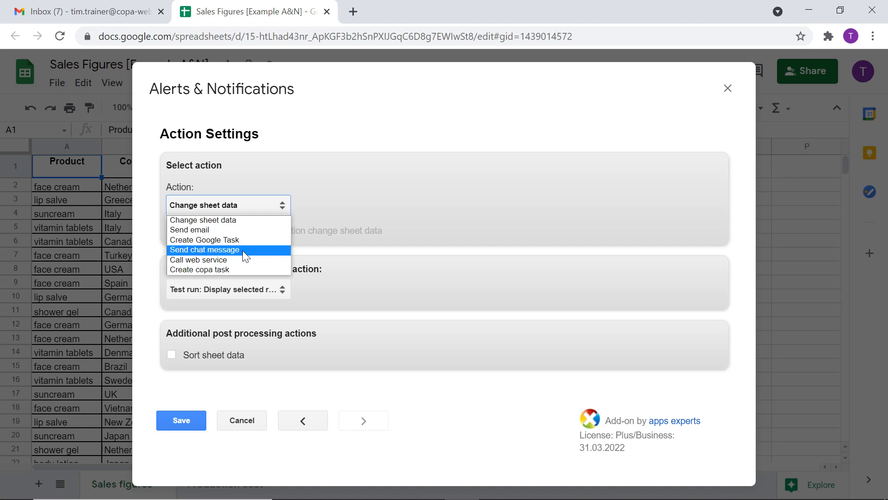
left_click(243, 223)
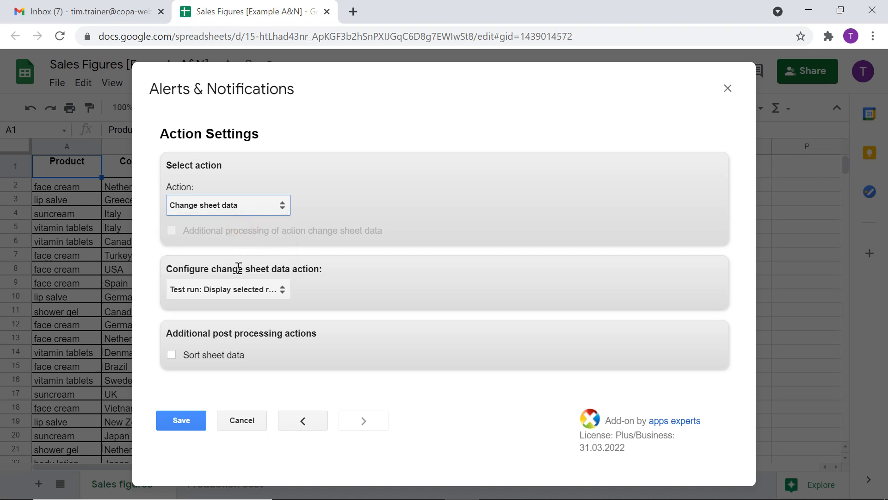
left_click(236, 287)
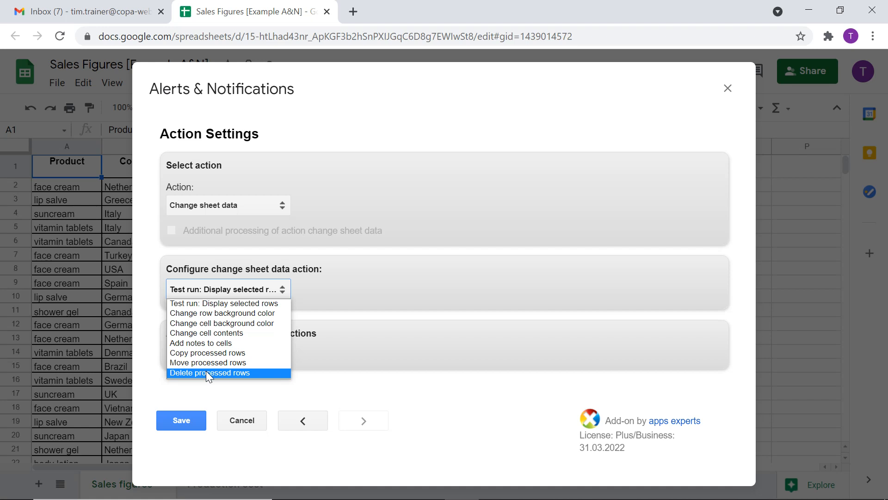
left_click(205, 314)
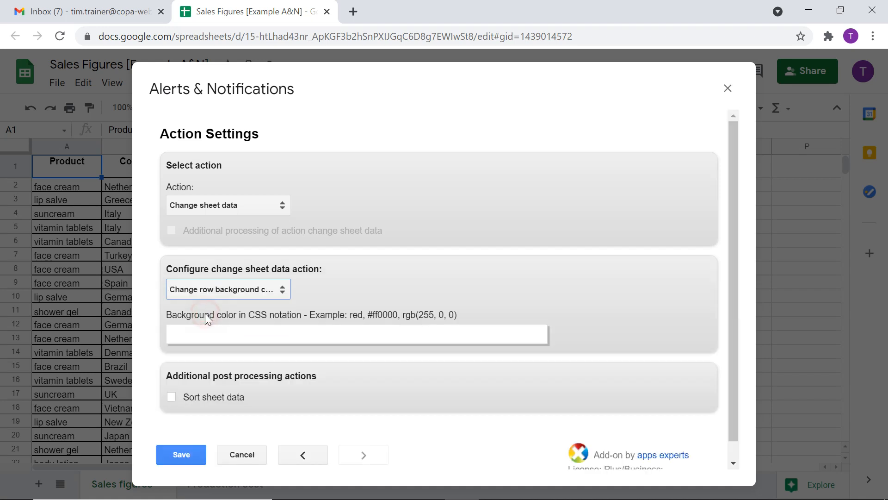
left_click(203, 339)
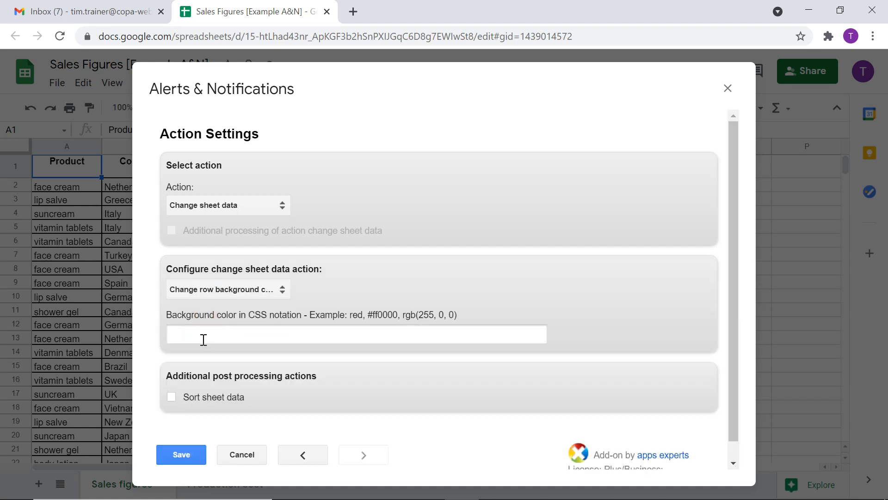
type("pink")
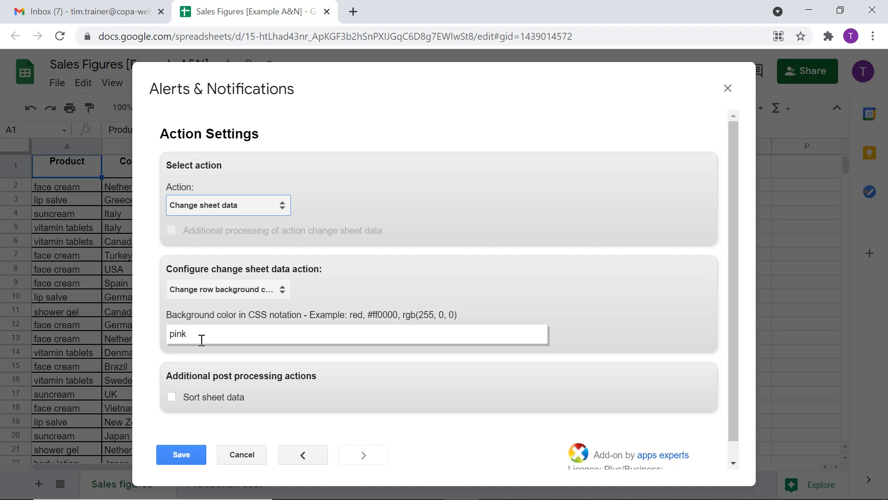
- Change the job's action to Send email and fill in the recipient's email address
left_click(223, 208)
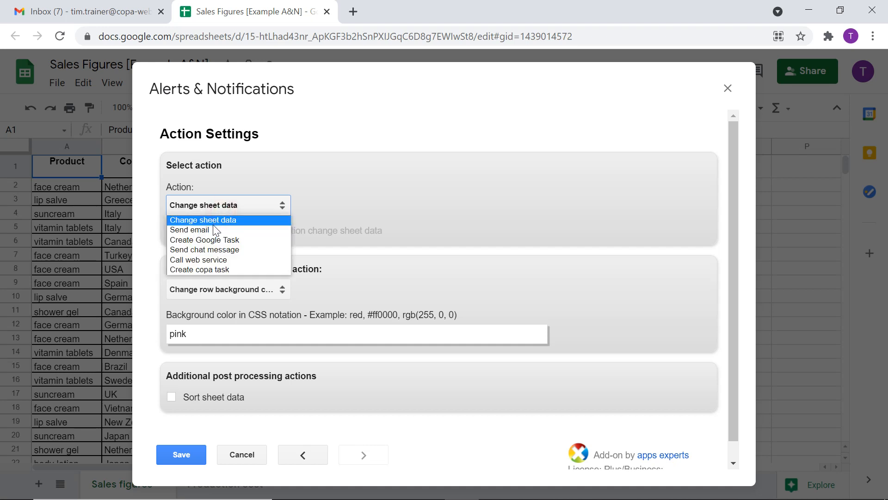
left_click(213, 230)
scroll(227, 271, "down", 3)
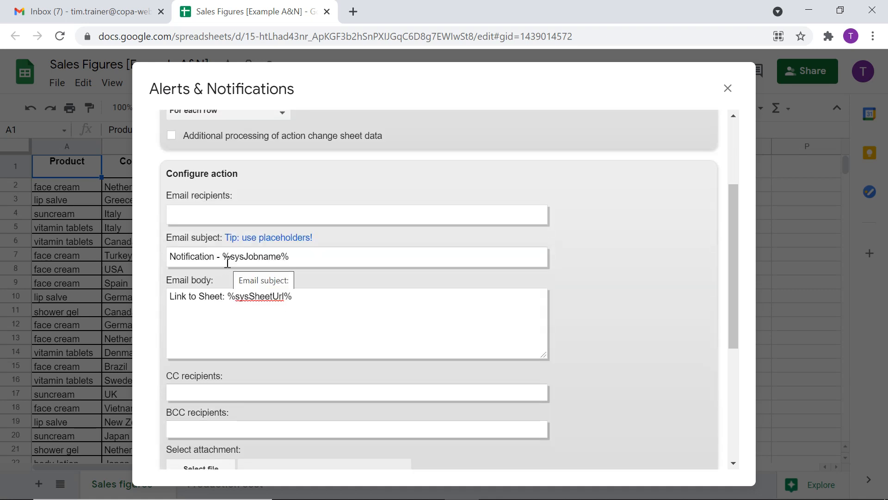
left_click(215, 218)
key("ctrl+v")
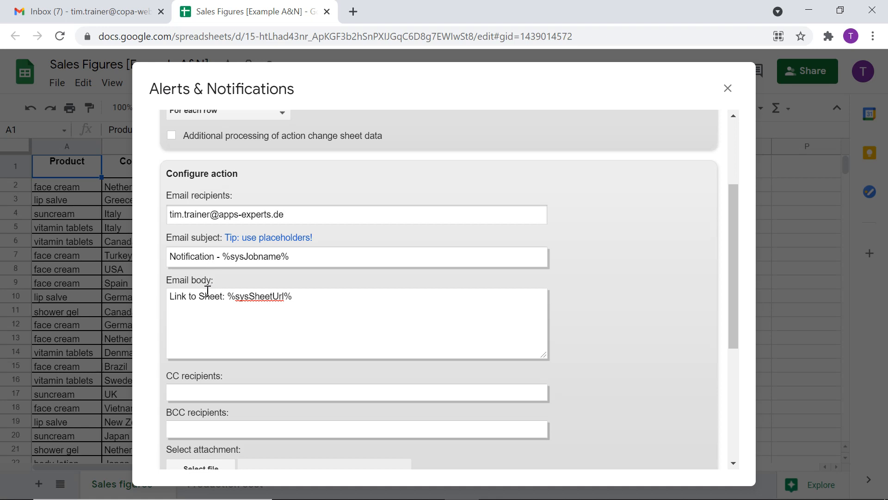
- Add the line "Check order point! %Product%" to the email body, a blank line below the sheet link
left_click(306, 296)
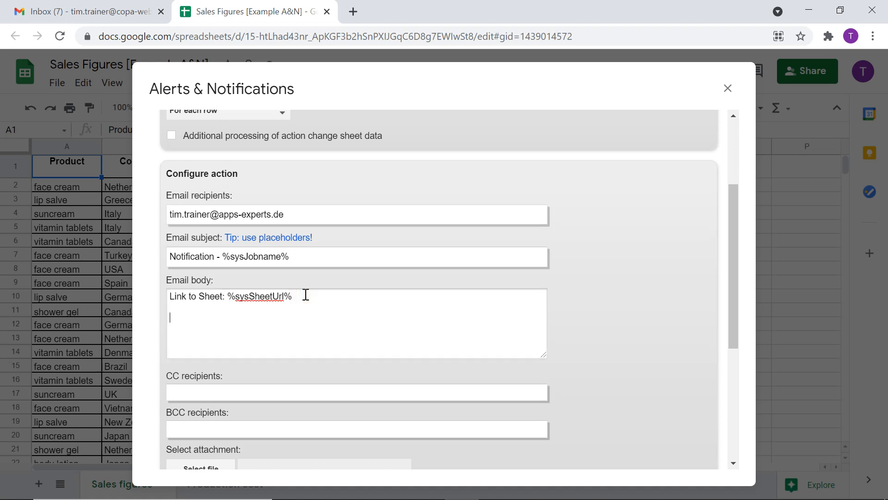
key("Return")
key("Return")
type("Check order point!")
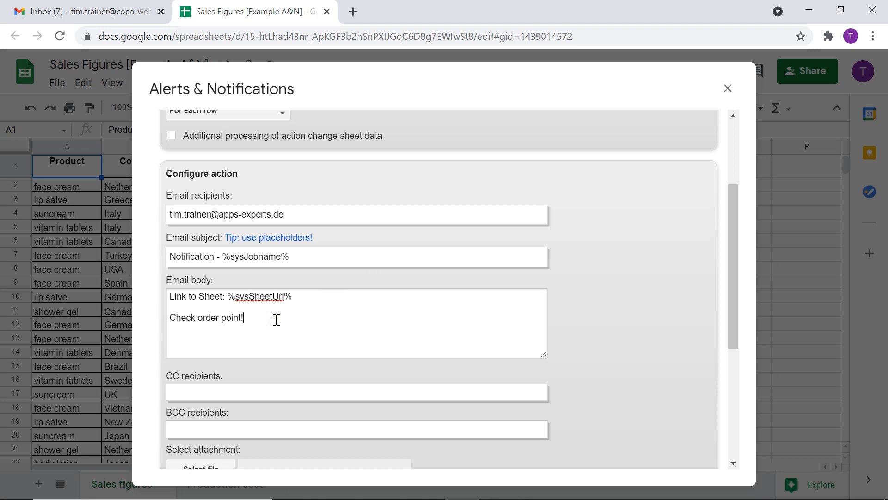
type("%Product%")
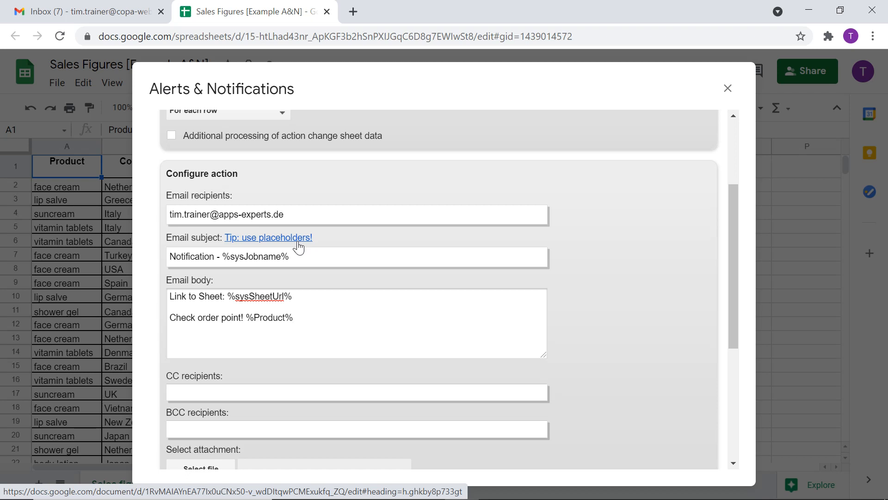
- Enable additional processing of action change sheet data for the email action and save the job
scroll(296, 244, "up", 3)
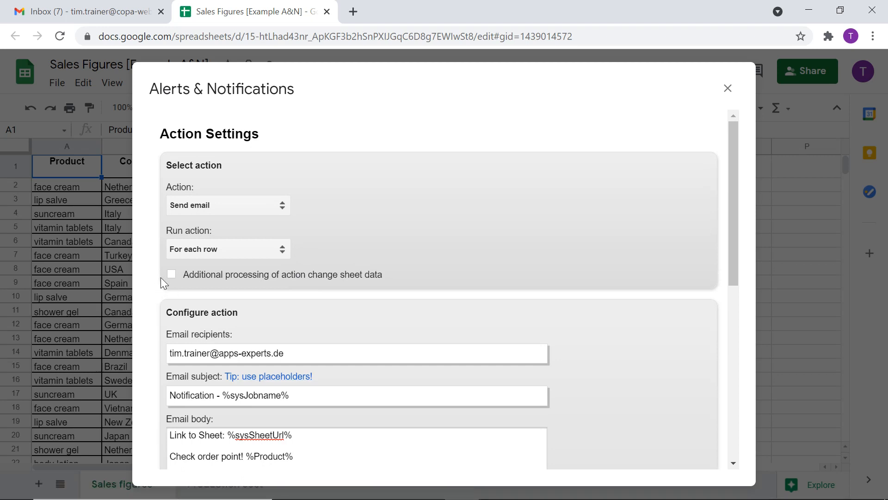
left_click(172, 274)
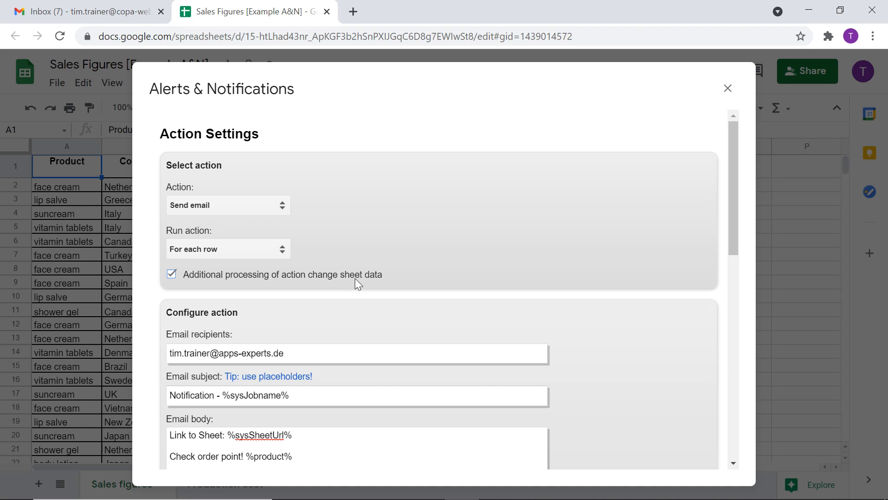
scroll(354, 278, "down", 15)
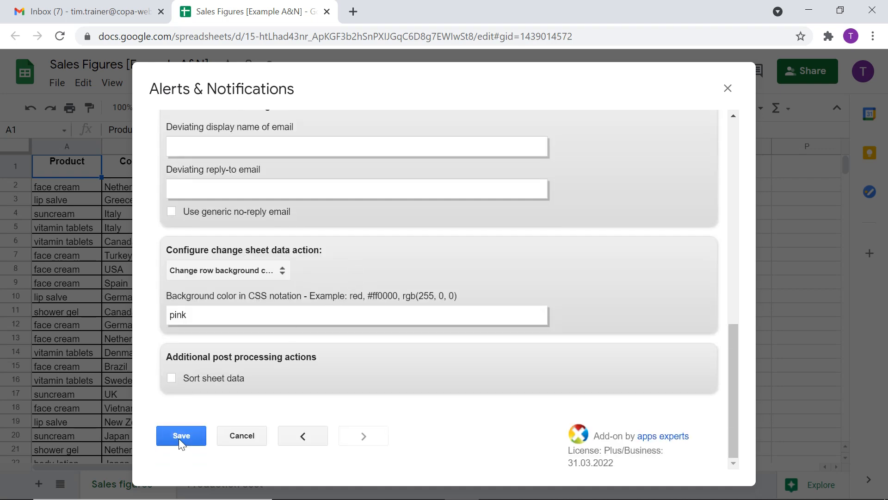
left_click(180, 442)
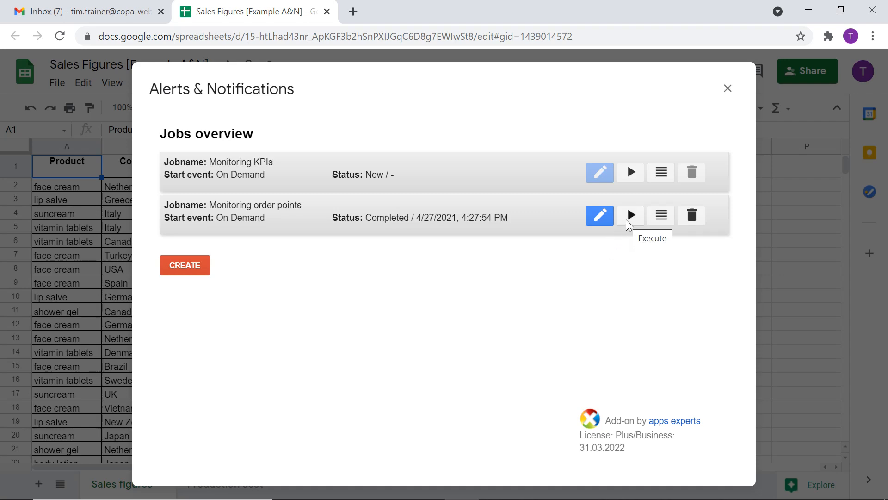
- Execute the Monitoring order points job and review the processed rows in the Sales figures sheet
left_click(626, 219)
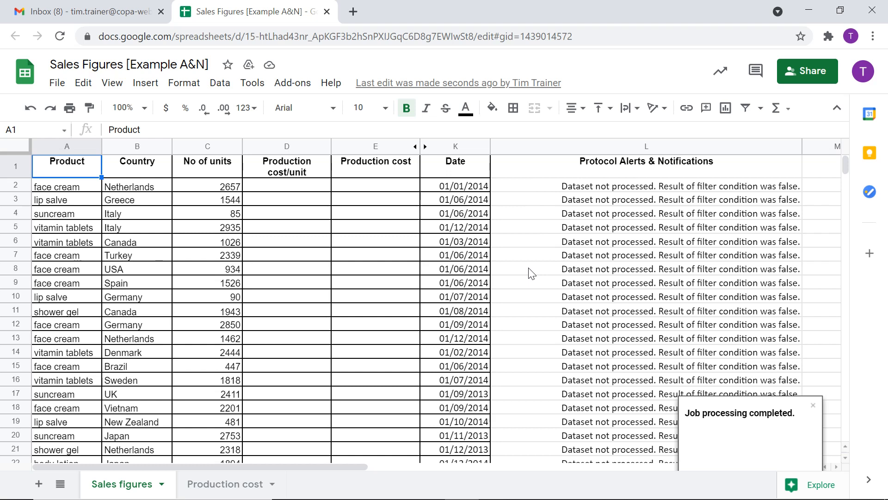
scroll(528, 269, "down", 5)
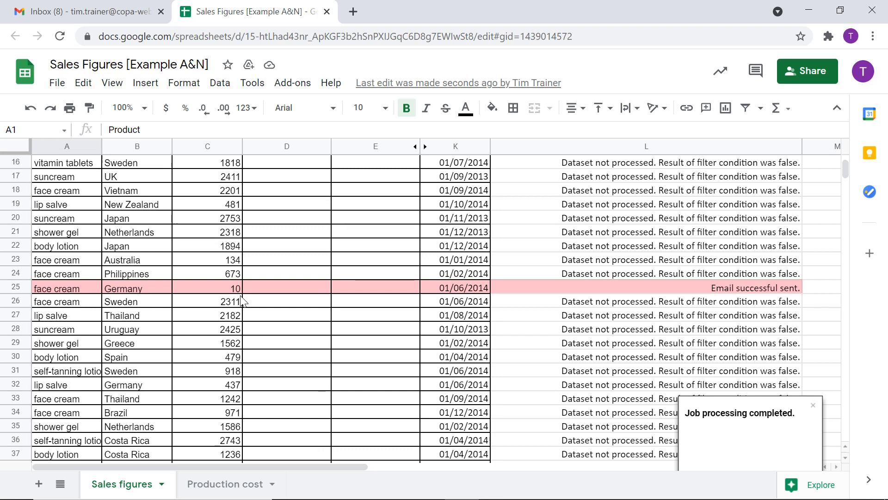
- Switch to the Gmail inbox and open the "Notification - Monitoring order points" email
left_click(81, 12)
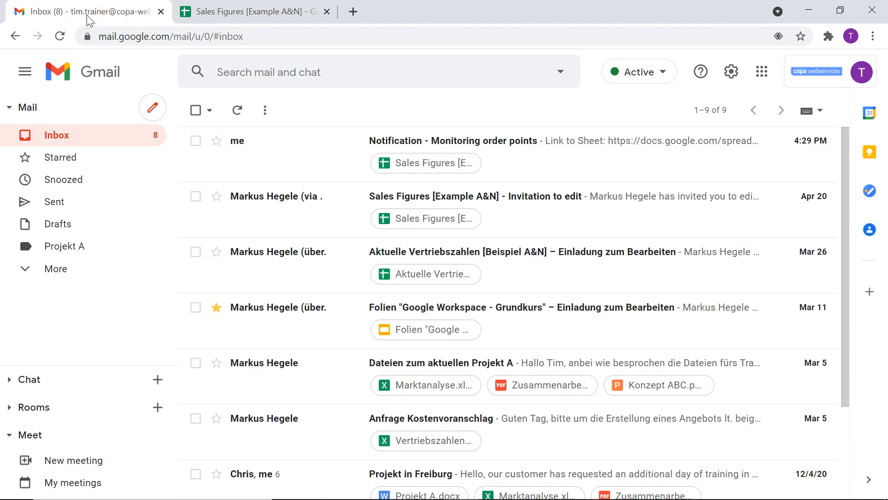
left_click(284, 147)
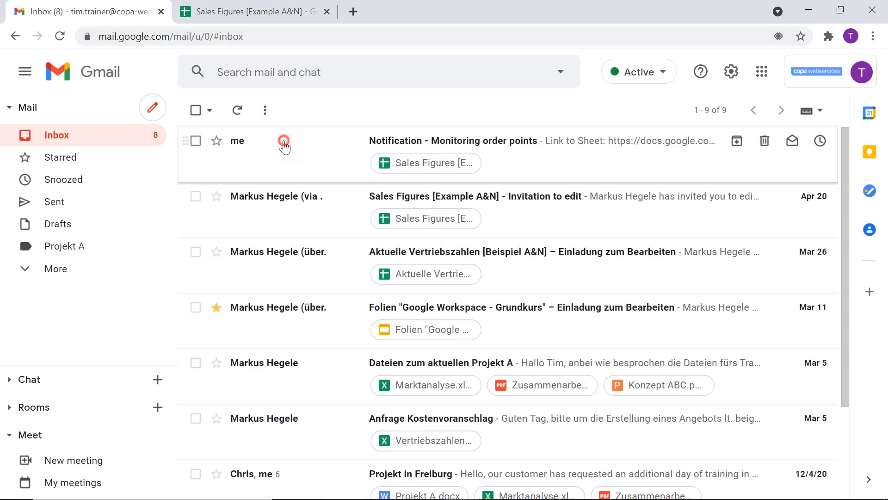